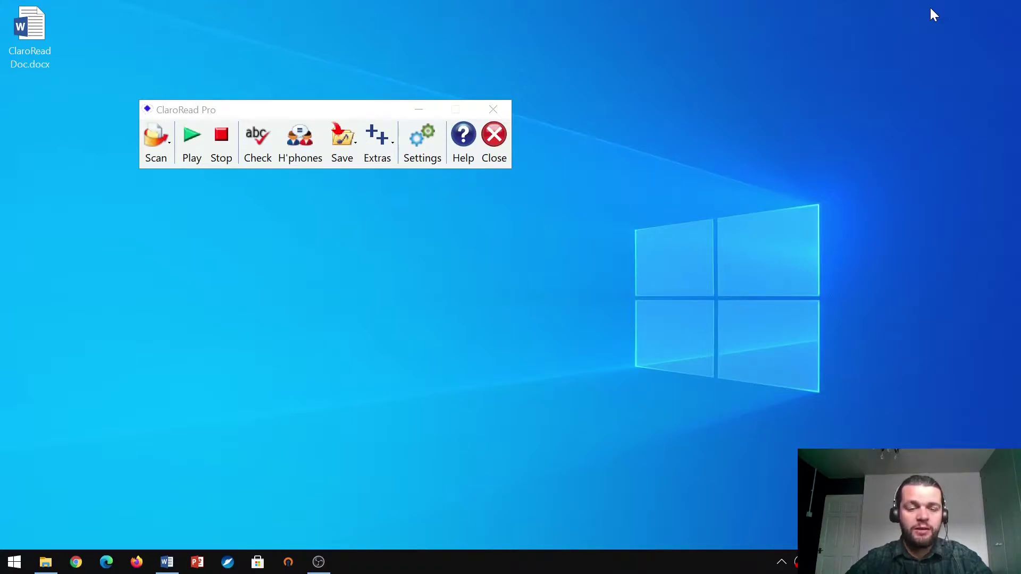
- Bring Word forward, have ClaroRead read the Dyslexia Association paragraph aloud, then stop it
click(167, 562)
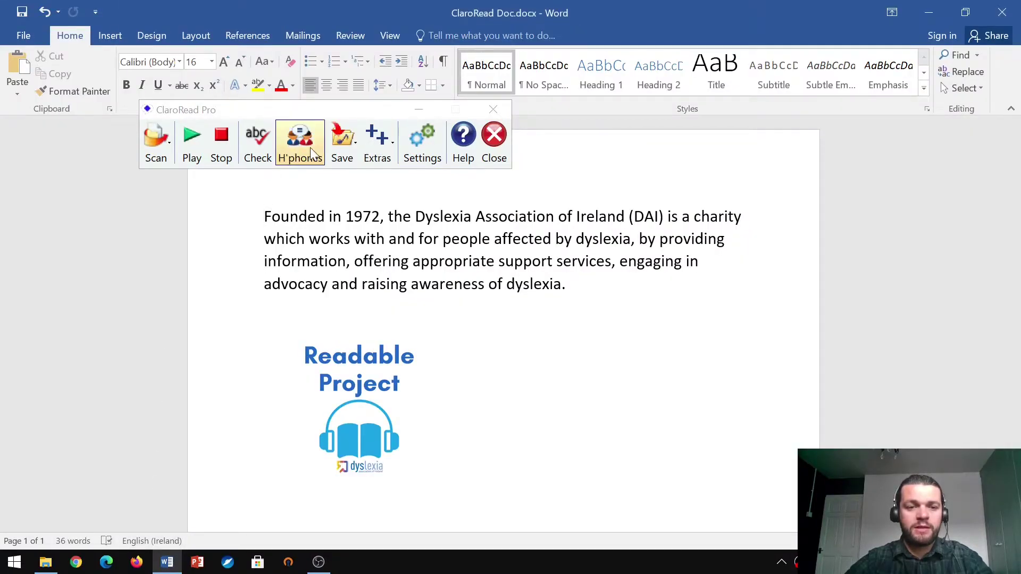
click(199, 155)
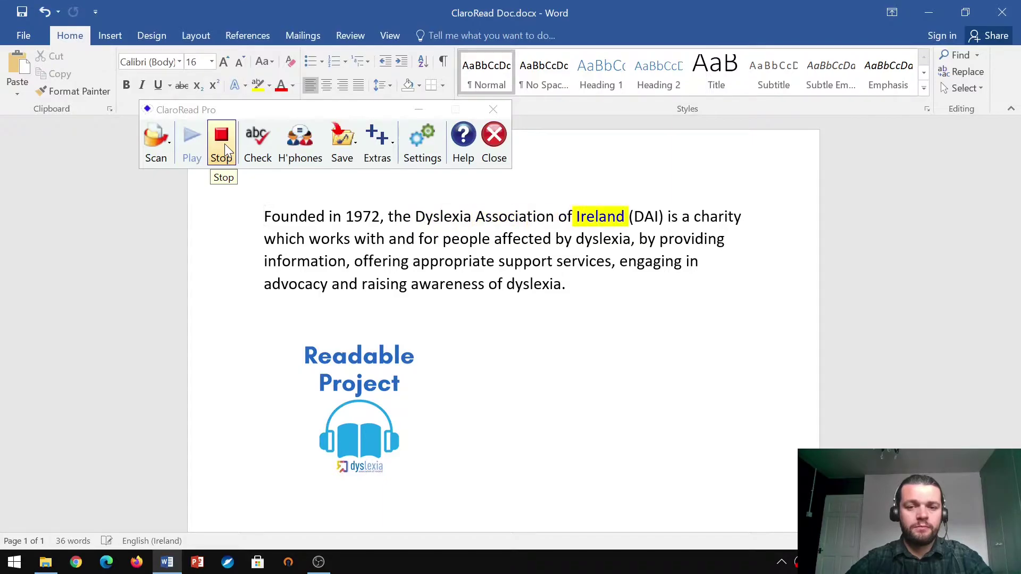
click(224, 148)
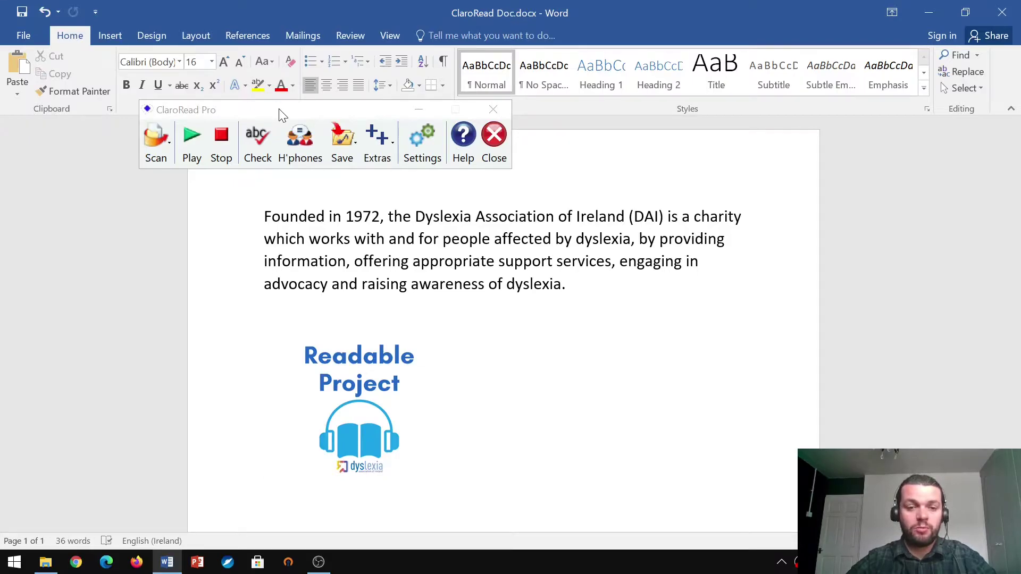
- Dock the ClaroRead toolbar along the top screen edge, then restore and re-maximize Word beneath it
mouse_move(280, 114)
mouse_down()
mouse_move(359, 136)
mouse_move(320, 118)
mouse_up()
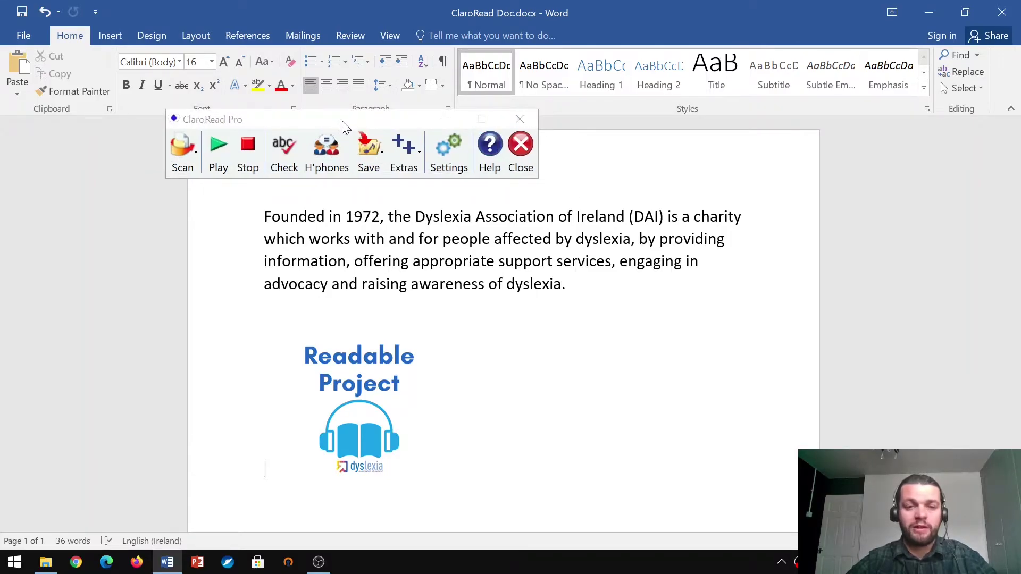
drag(343, 118, 350, 80)
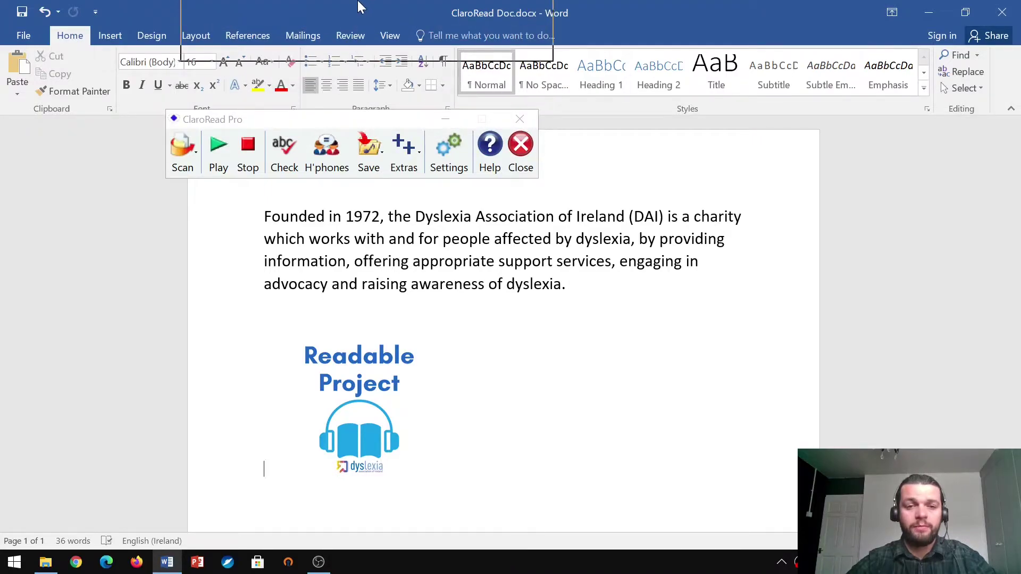
drag(349, 80, 359, 6)
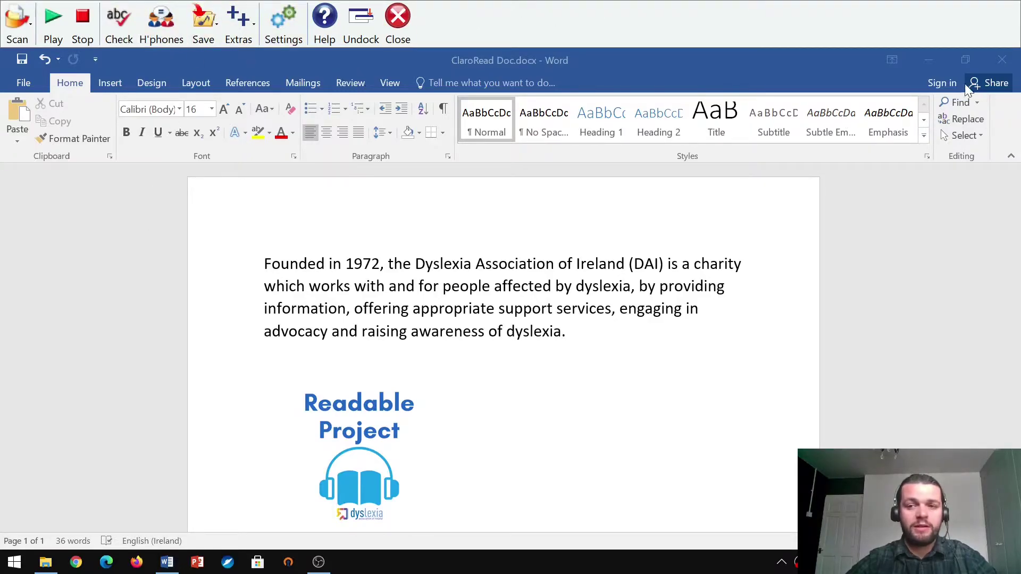
click(967, 61)
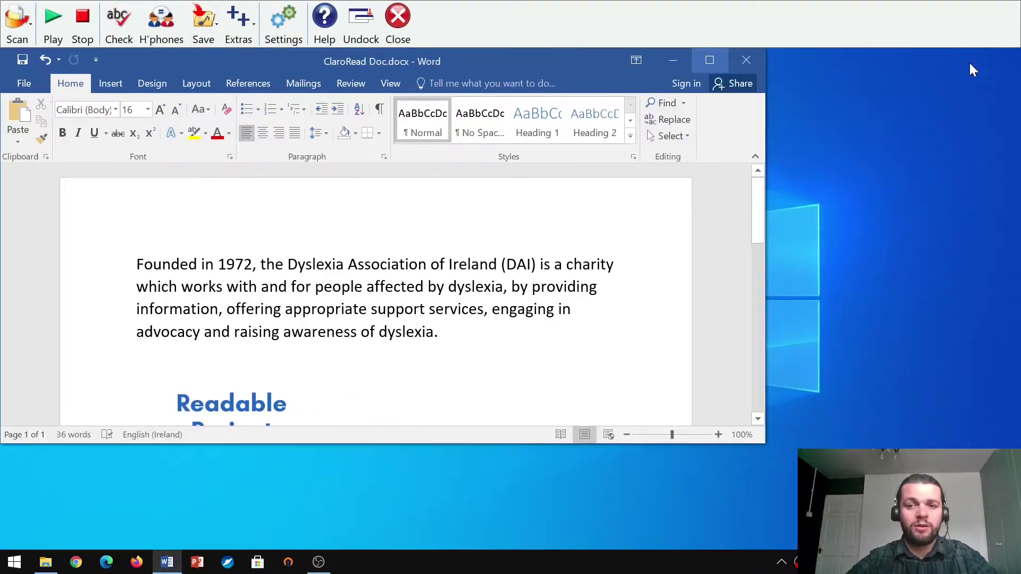
click(709, 60)
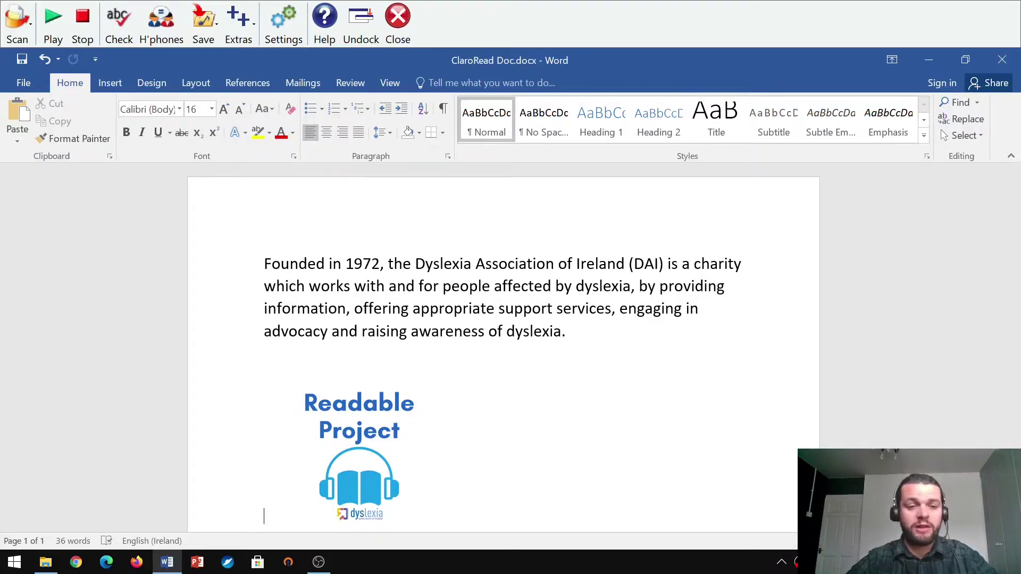
drag(325, 264, 265, 264)
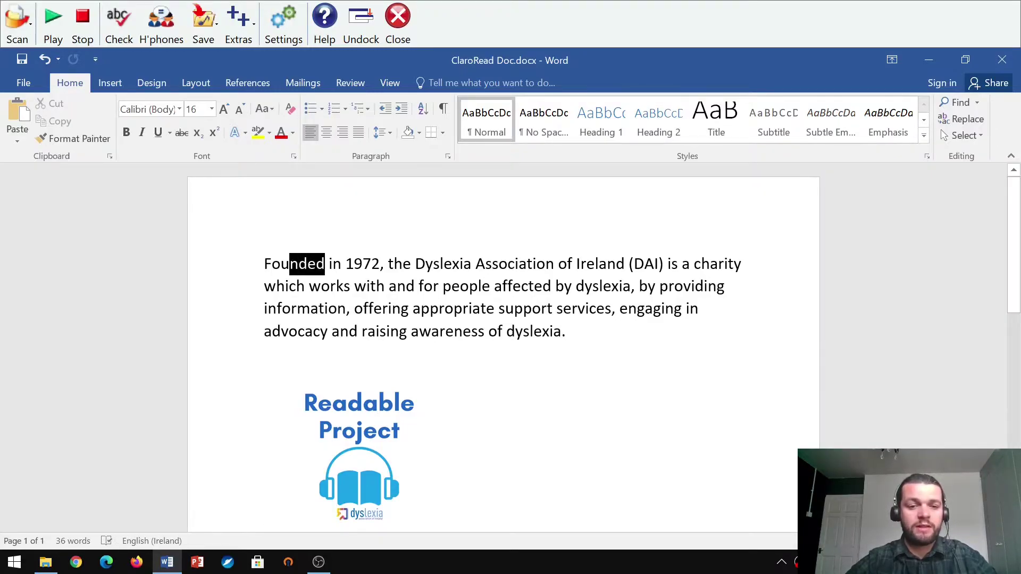
click(118, 24)
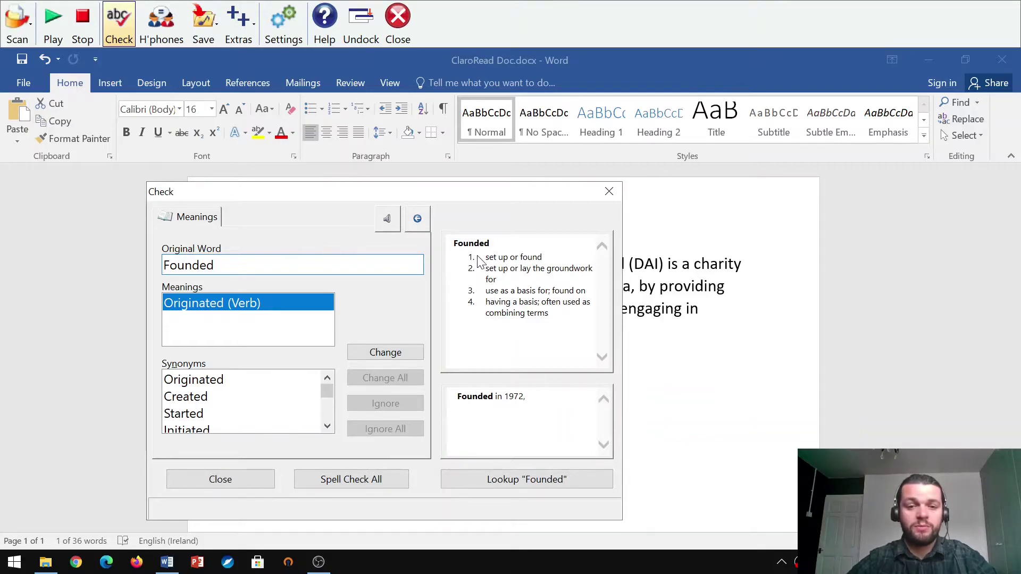
key(Tab)
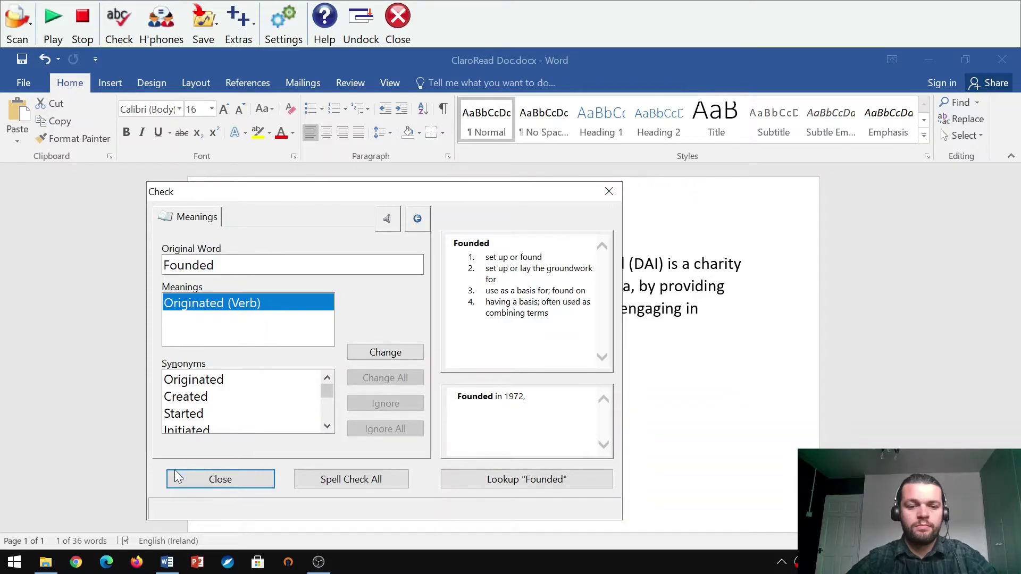
click(186, 481)
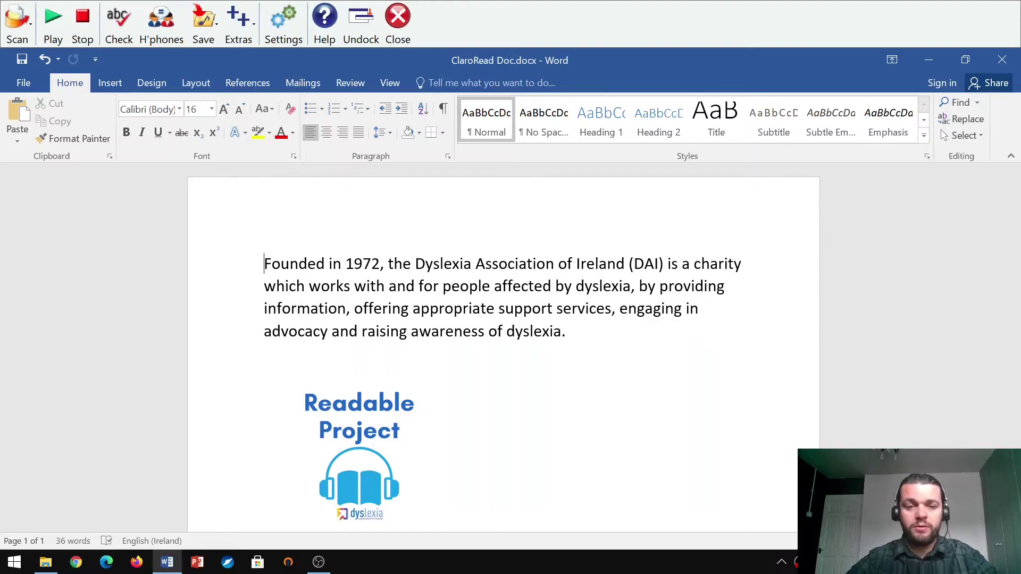
click(163, 27)
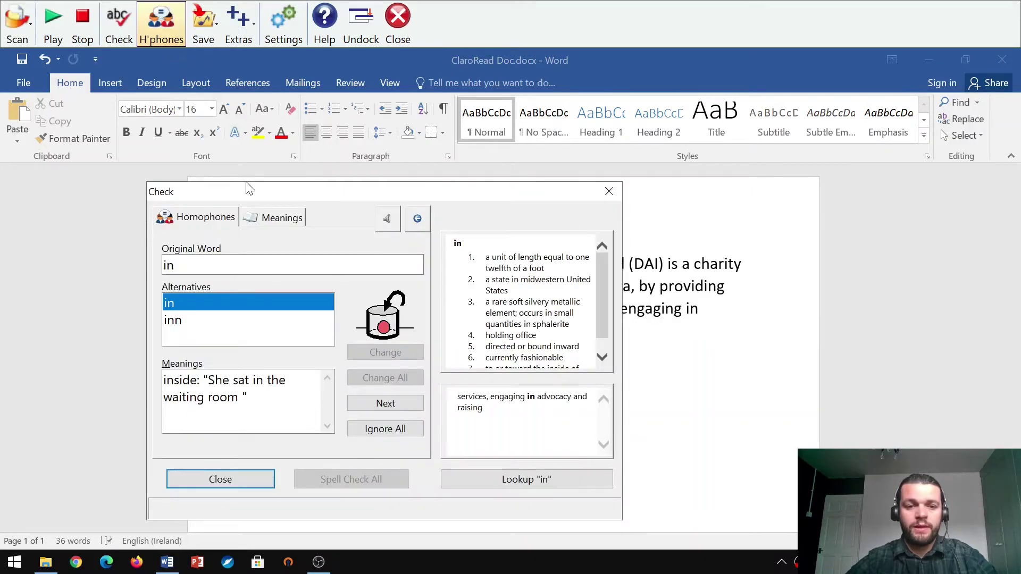
drag(254, 193, 416, 152)
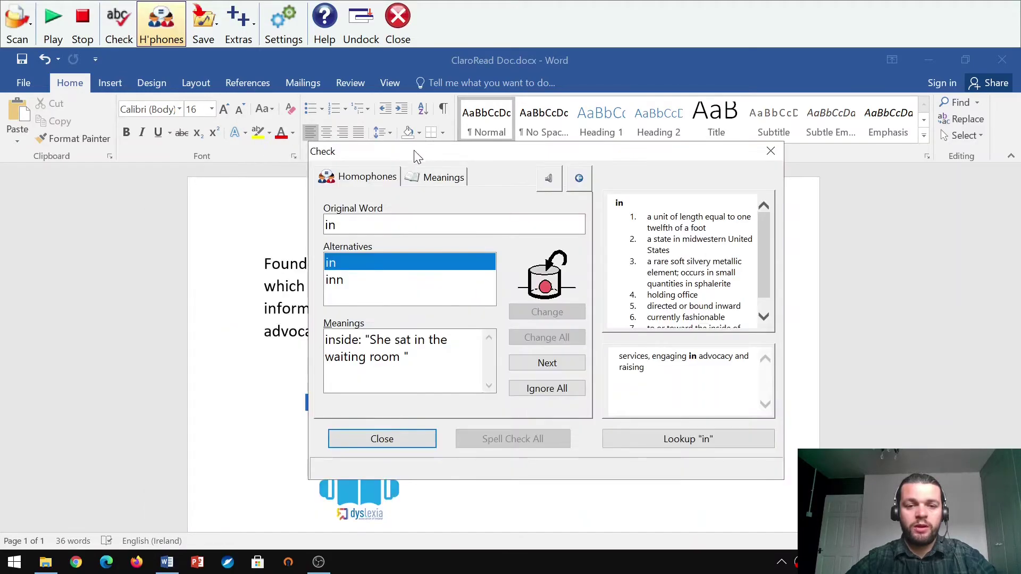
click(344, 278)
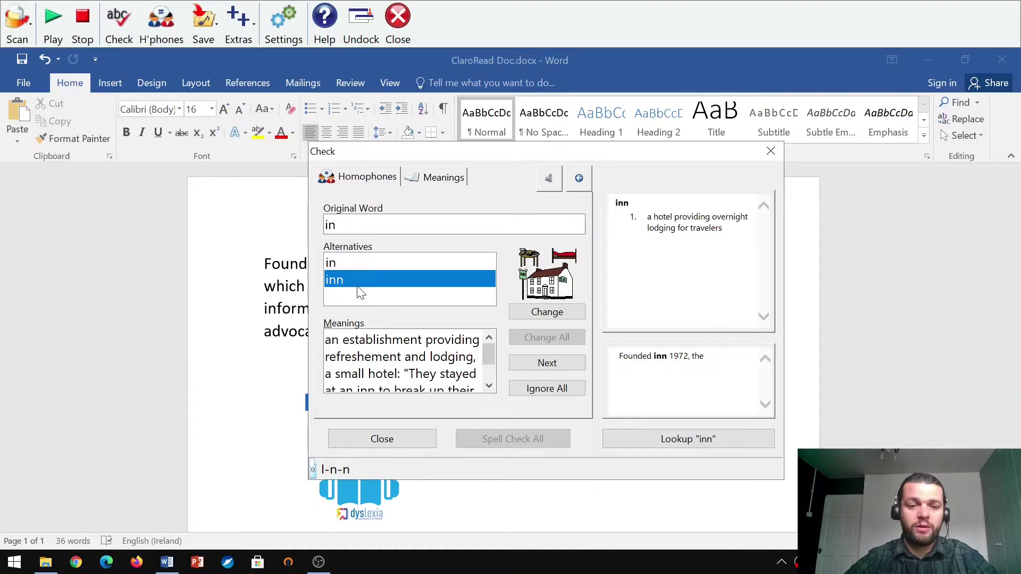
click(362, 263)
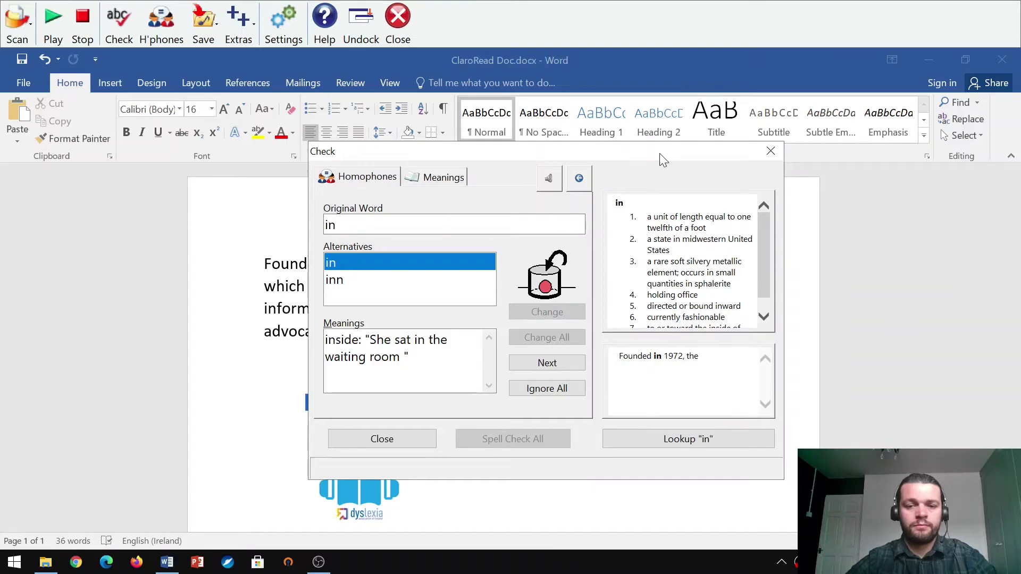
click(771, 152)
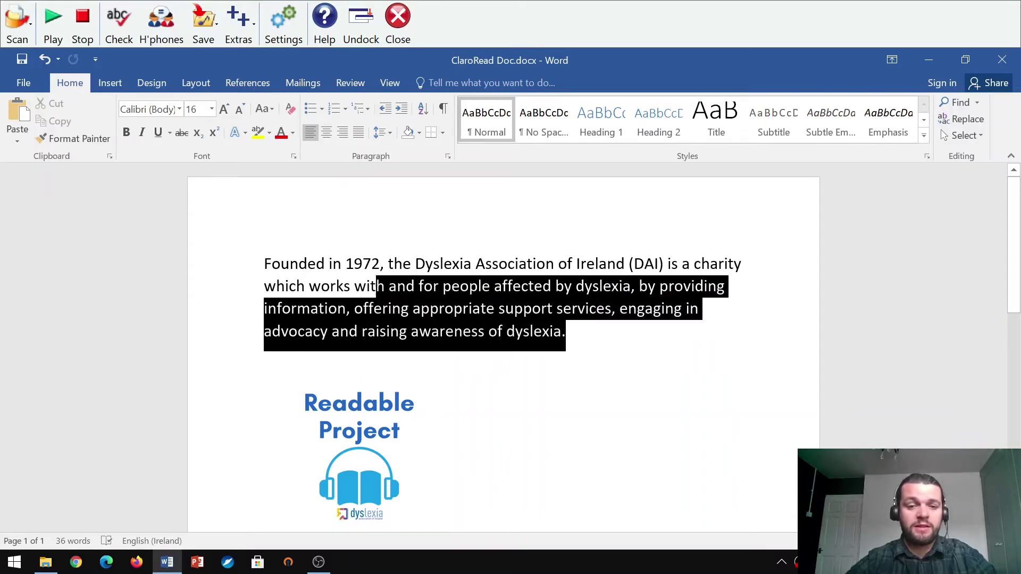
- Select the first paragraph and save it as spoken audio named Example.mp3 on the desktop
drag(574, 333, 264, 263)
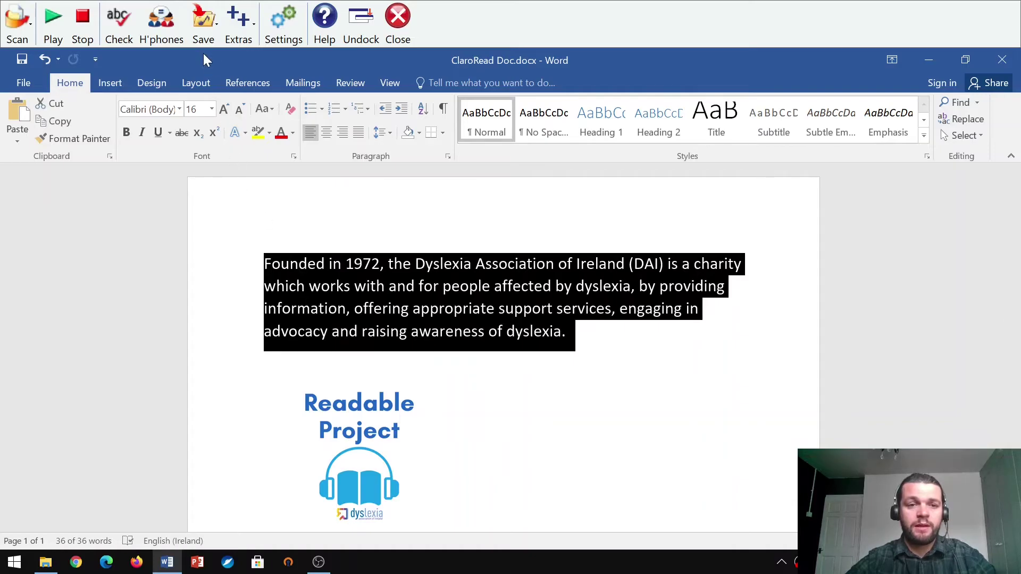
click(203, 35)
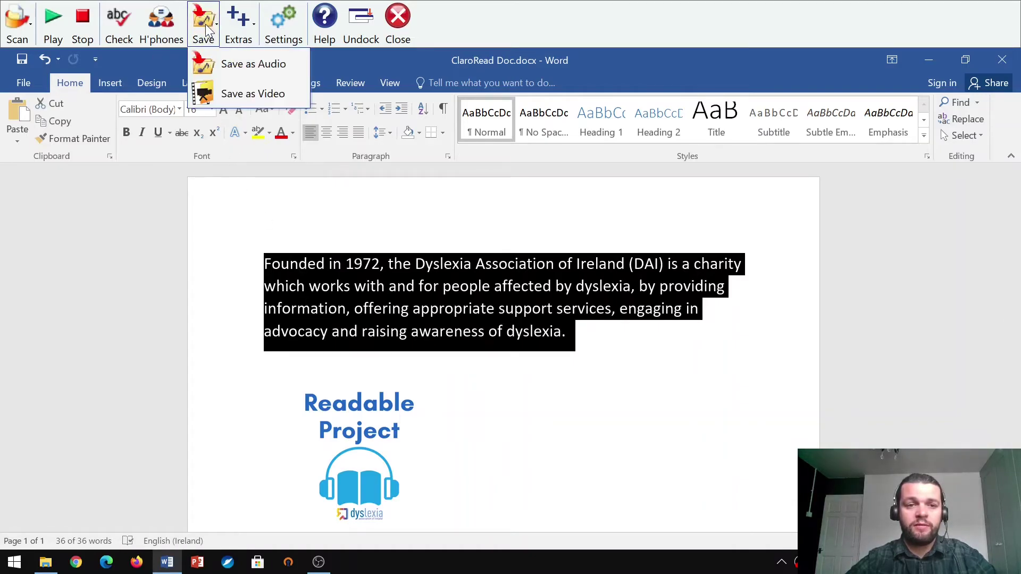
click(248, 72)
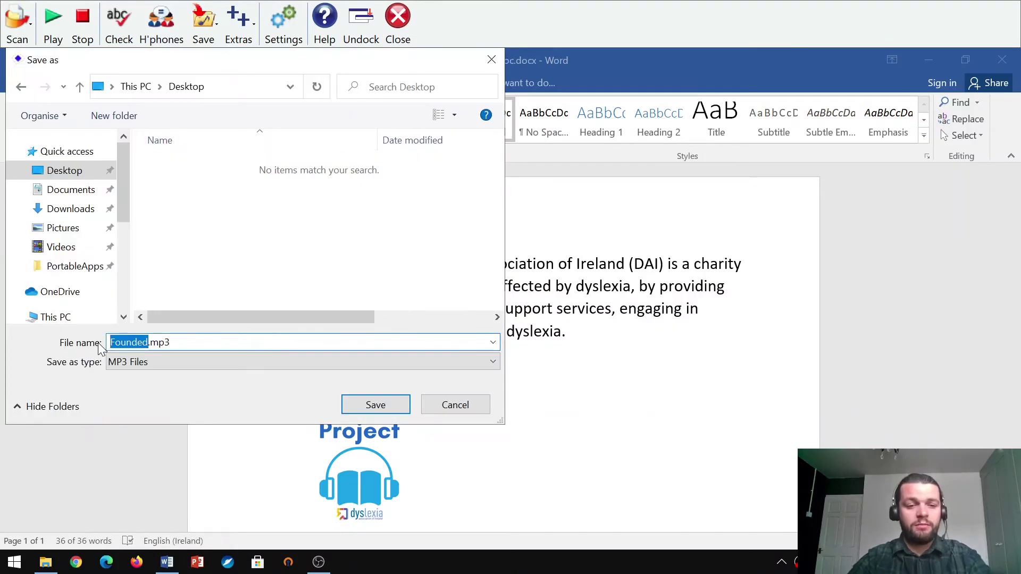
text(Example)
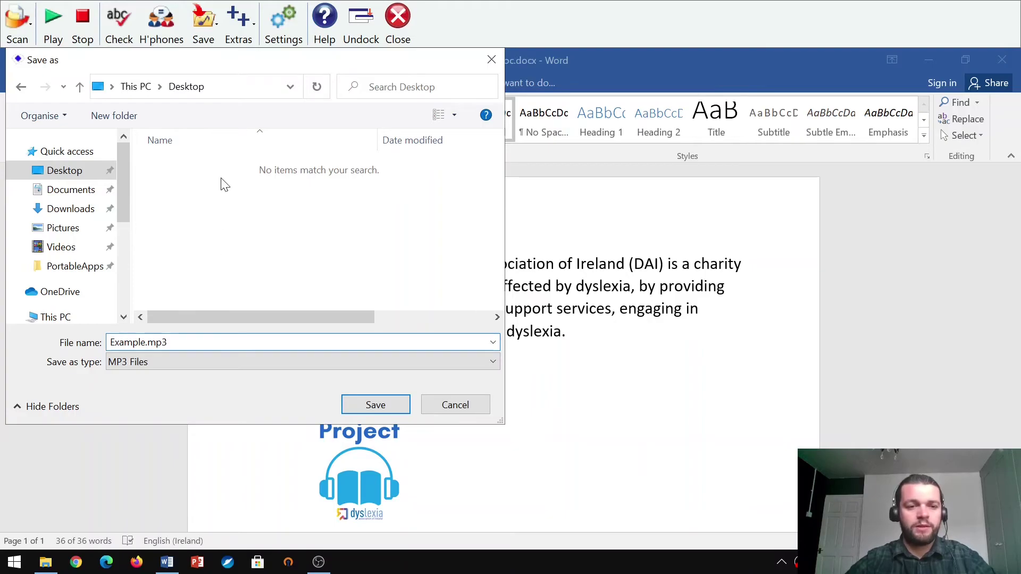
mouse_move(64, 171)
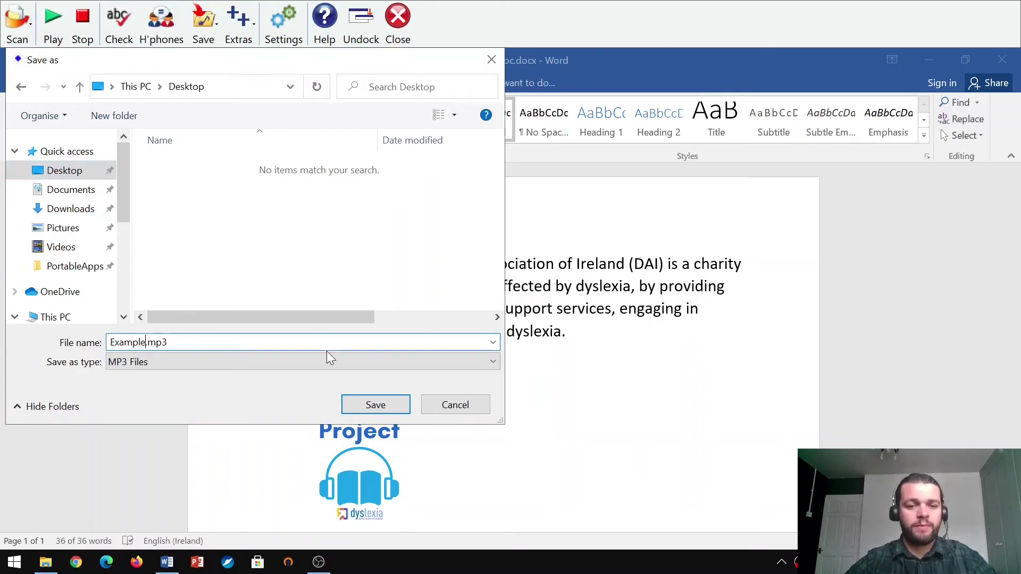
click(364, 406)
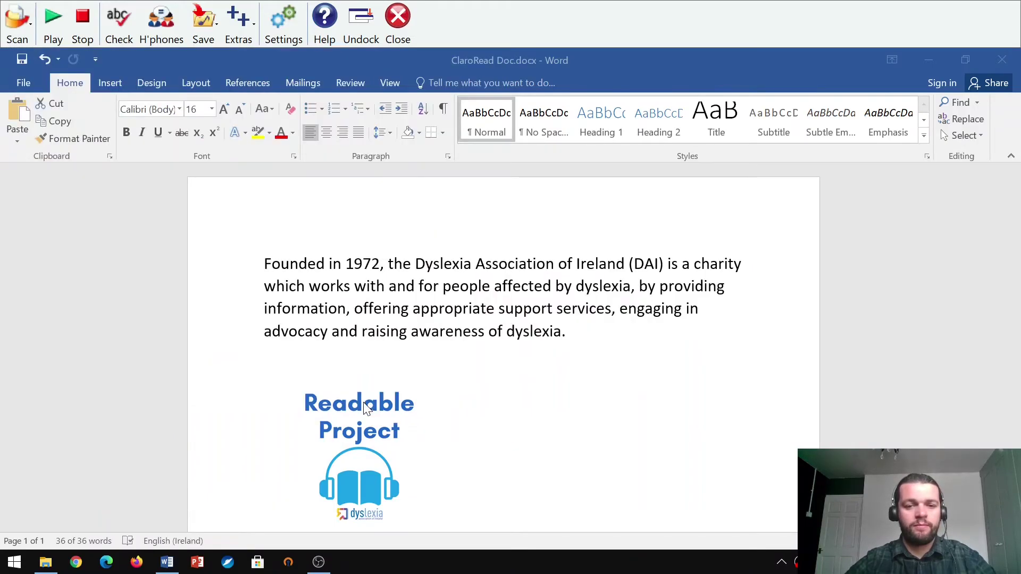
- Minimise Word, play Example.mp3 in Media Player Classic at lower volume, and pause it
click(926, 60)
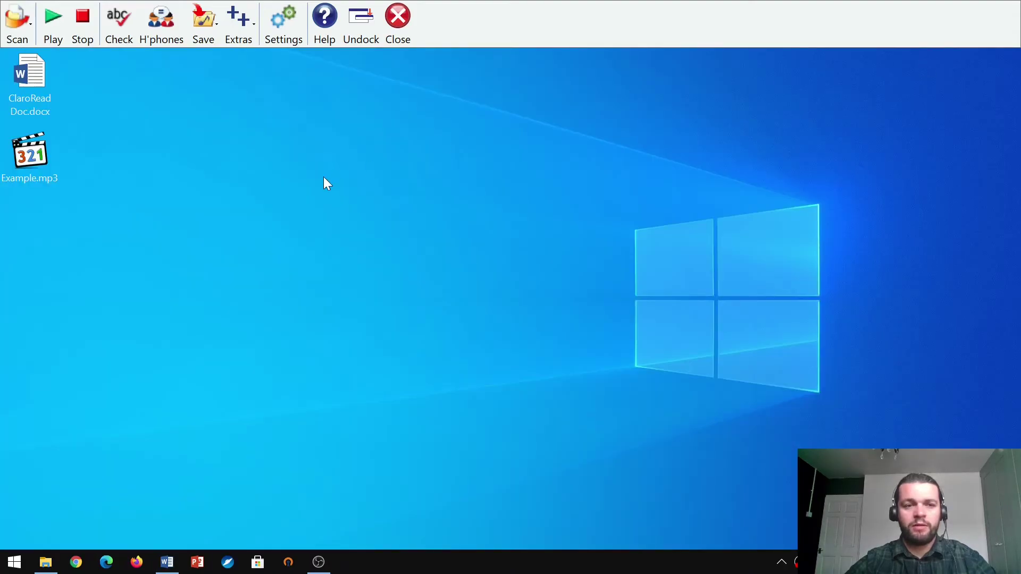
double_click(31, 161)
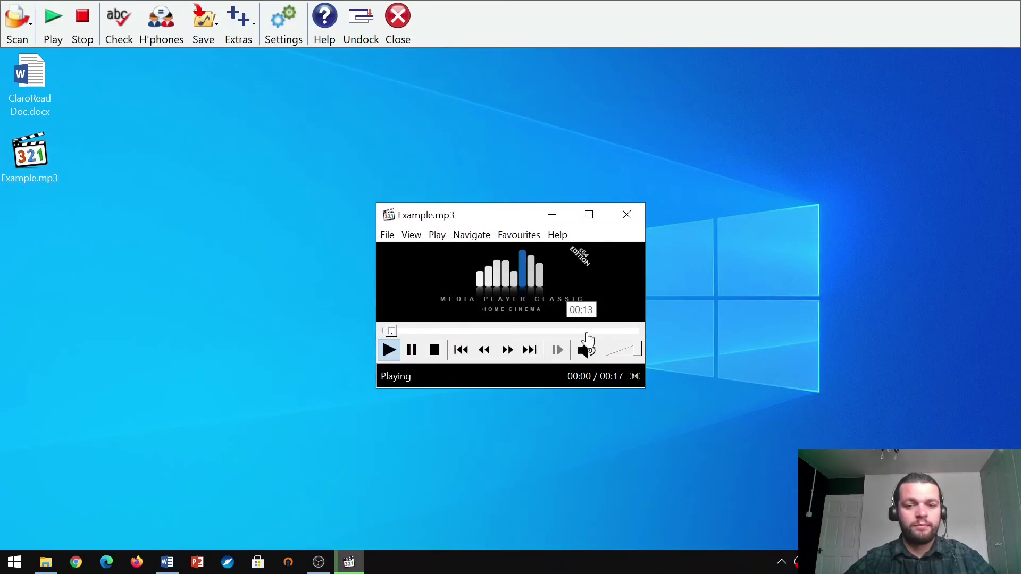
click(623, 351)
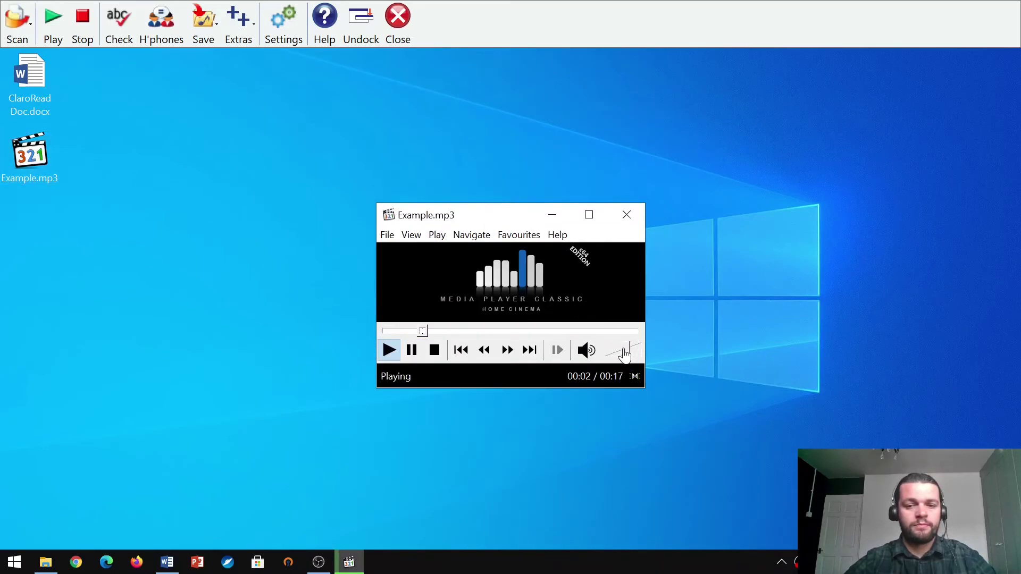
click(413, 351)
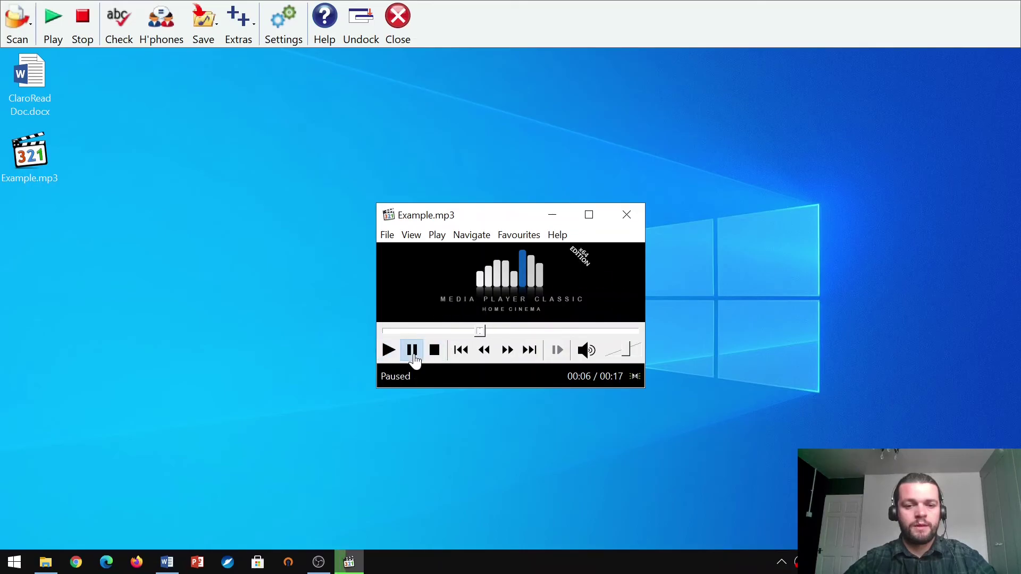
- Close the media player and move the Example.mp3 icon further right on the desktop
click(627, 215)
drag(24, 160, 102, 164)
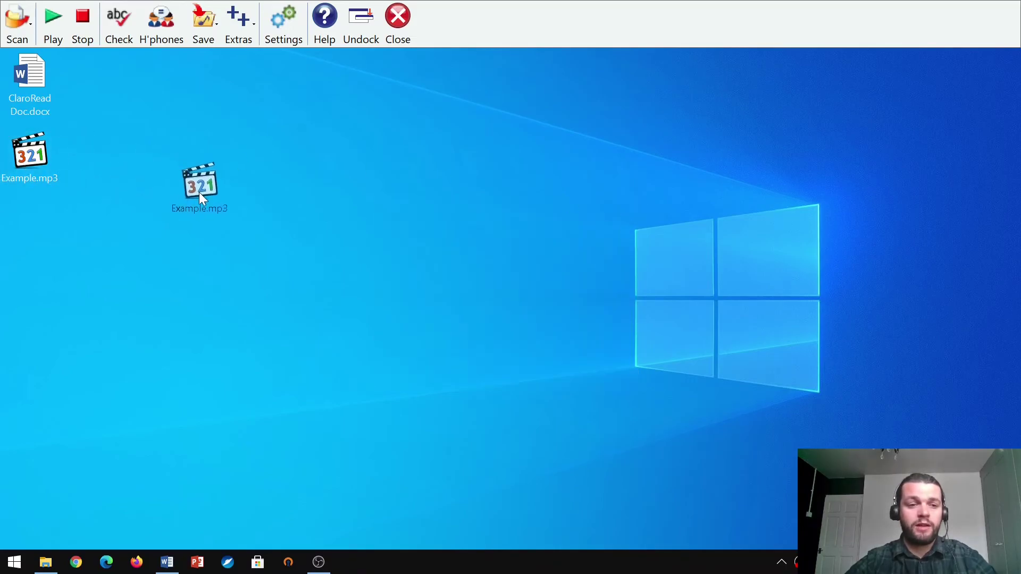
drag(200, 194, 208, 196)
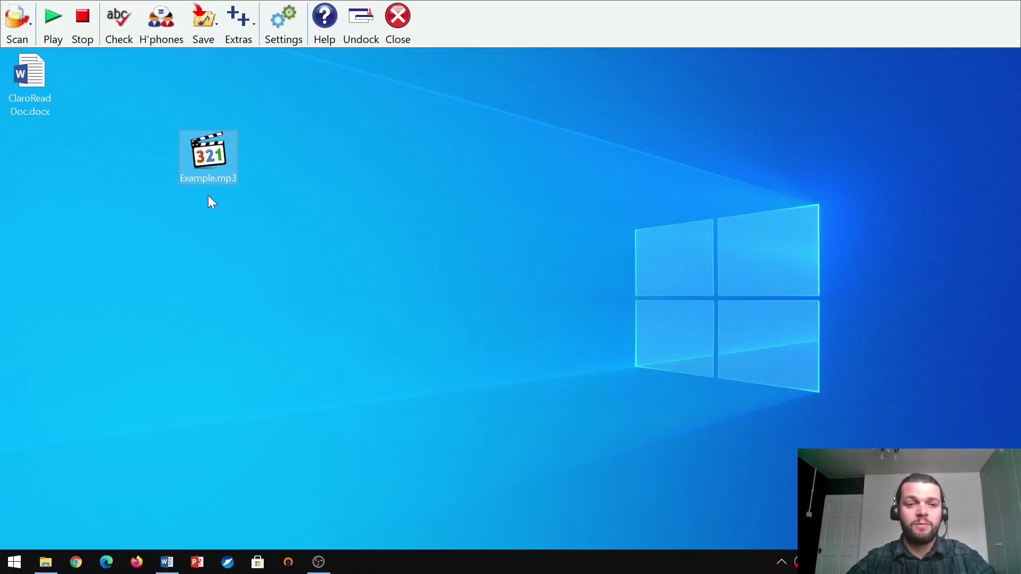